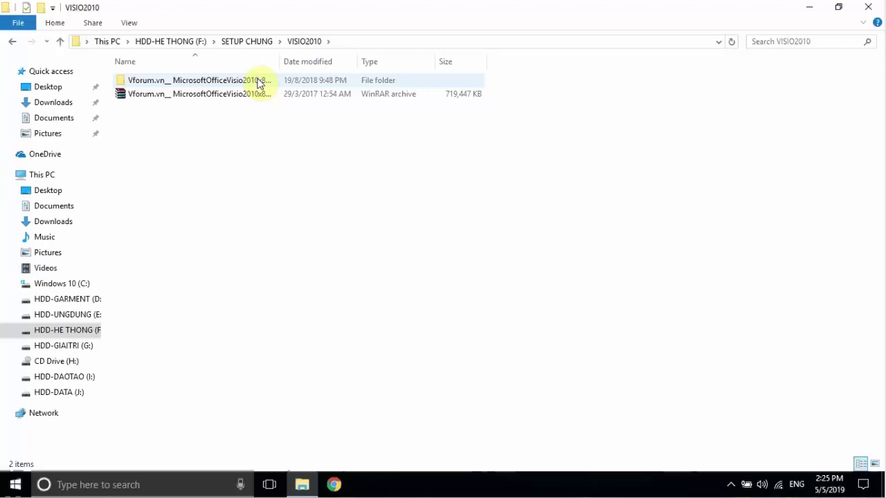
# - Open the inner Vforum.vn__ MicrosoftOfficeVisio2010x86x64 folder and run its setup application as administrator
pyautogui.doubleClick(258, 81)
pyautogui.doubleClick(258, 81)
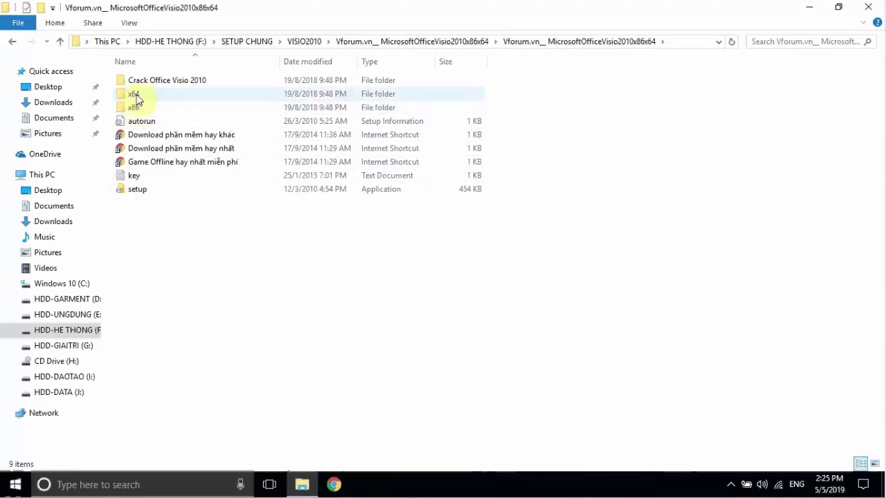
pyautogui.moveTo(143, 115)
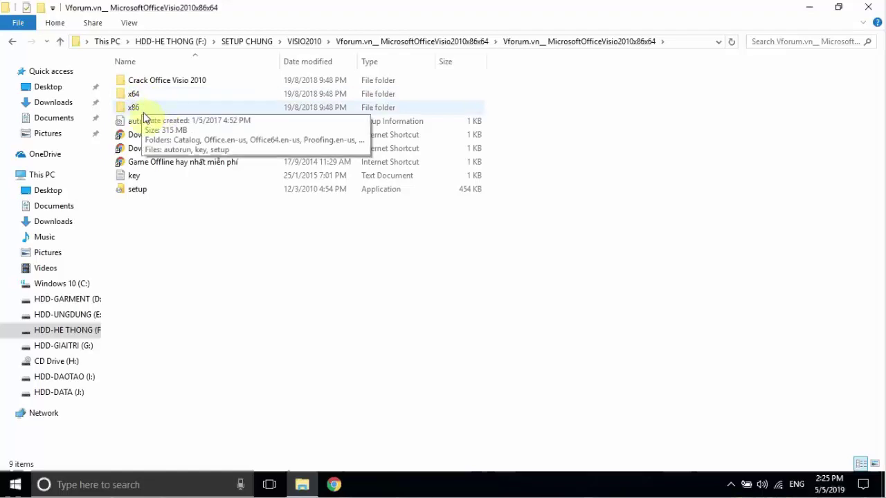
pyautogui.click(142, 191)
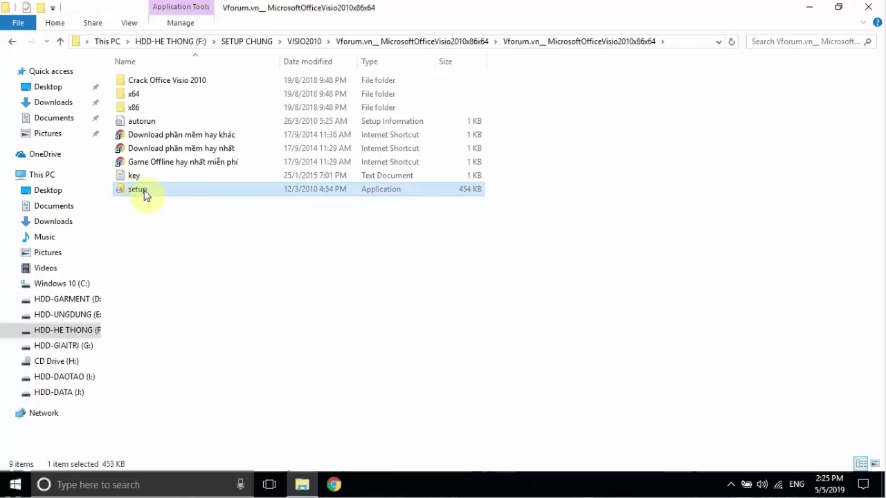
pyautogui.rightClick(143, 193)
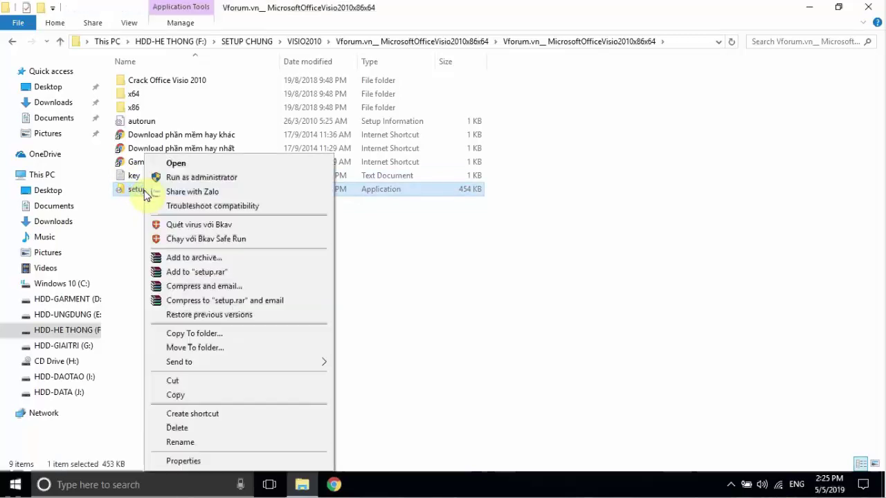
pyautogui.click(192, 178)
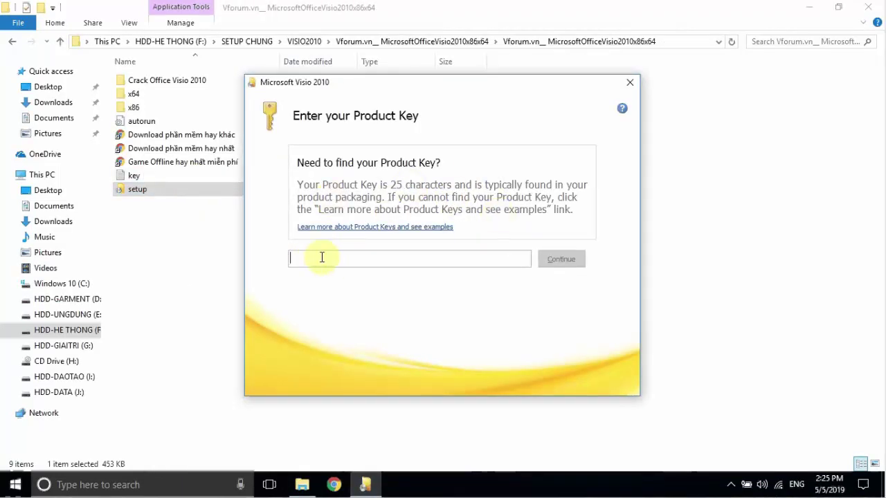
# - Open the key text file in the installation folder and copy the whole product key
pyautogui.click(138, 182)
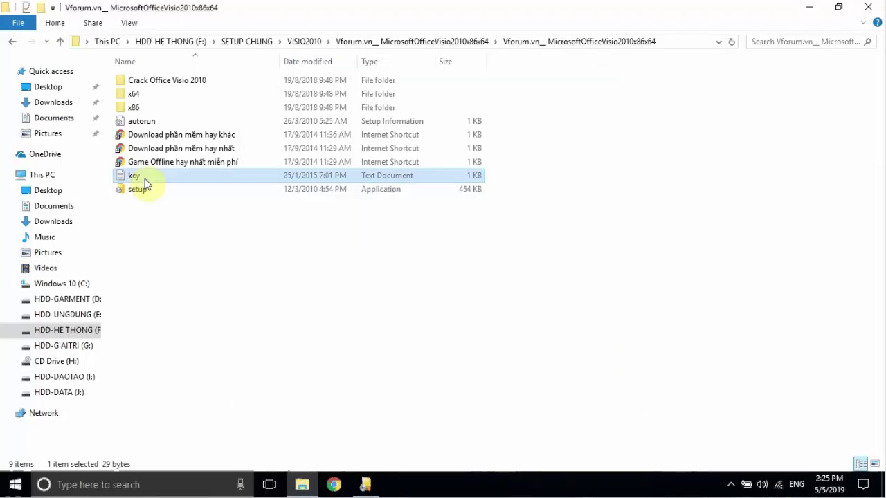
pyautogui.doubleClick(145, 182)
pyautogui.moveTo(248, 91); pyautogui.dragTo(81, 78)
pyautogui.rightClick(115, 94)
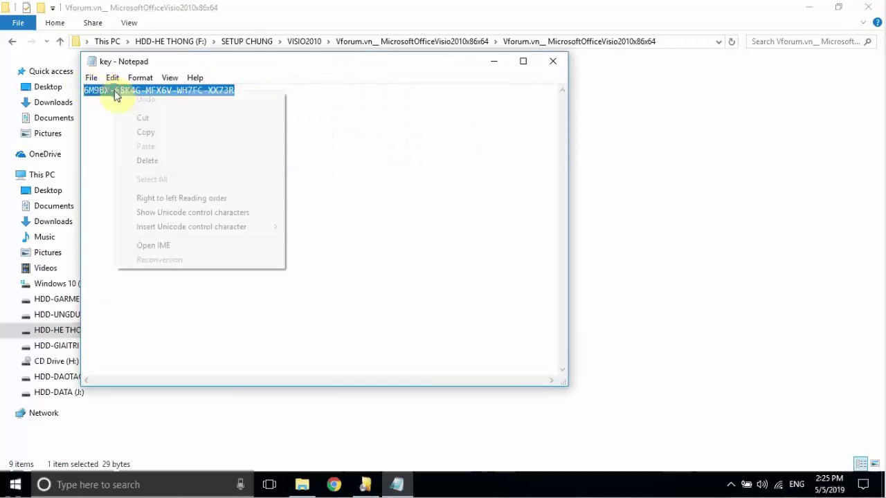
pyautogui.click(153, 133)
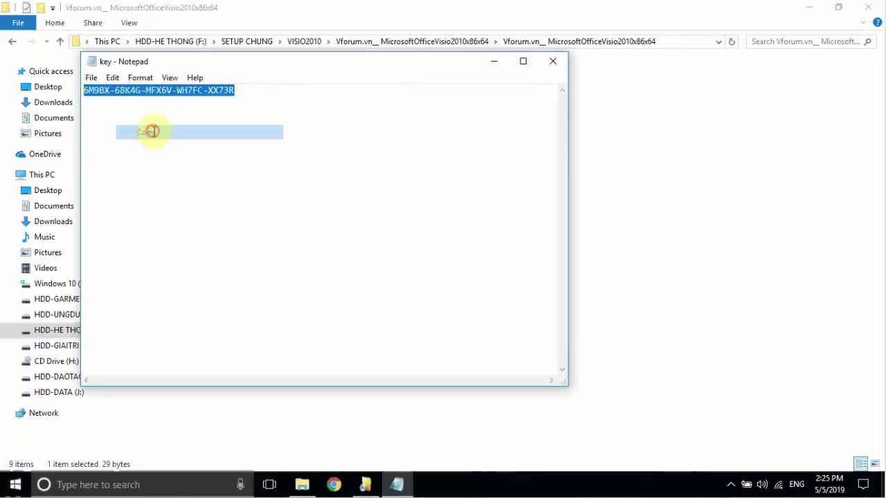
# - Paste the product key into the Visio 2010 installer and continue to the license terms
pyautogui.click(365, 484)
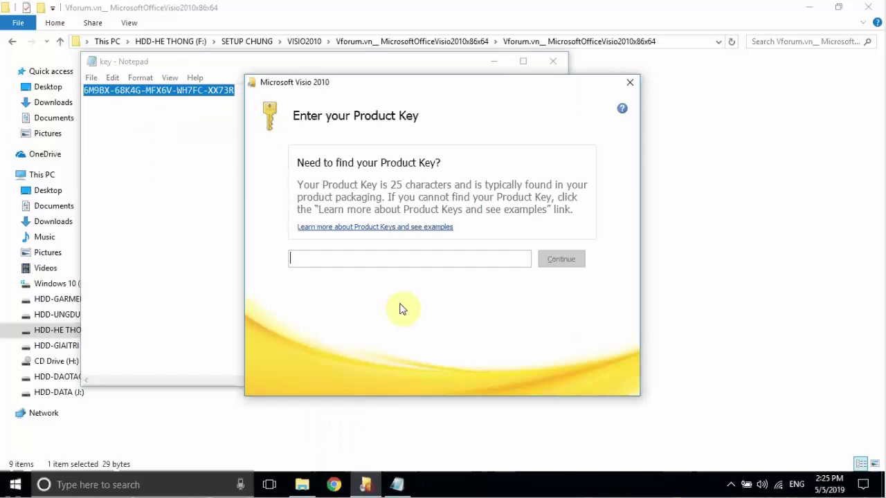
pyautogui.rightClick(348, 259)
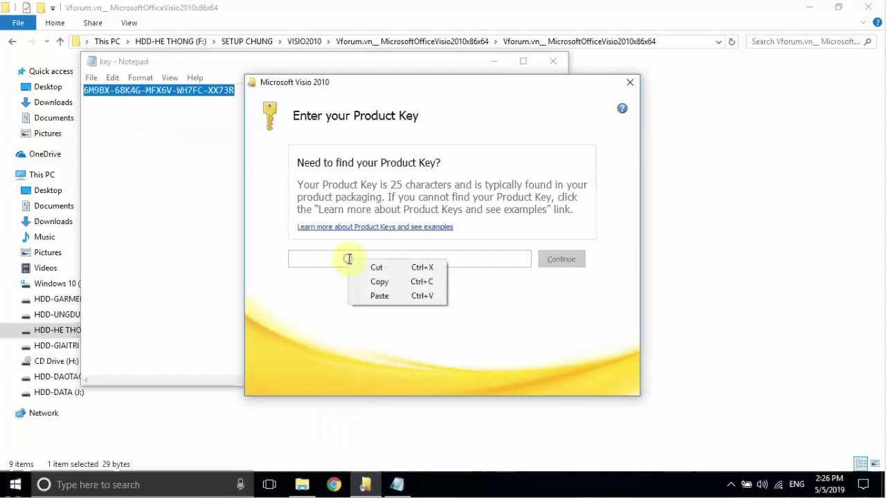
pyautogui.click(396, 296)
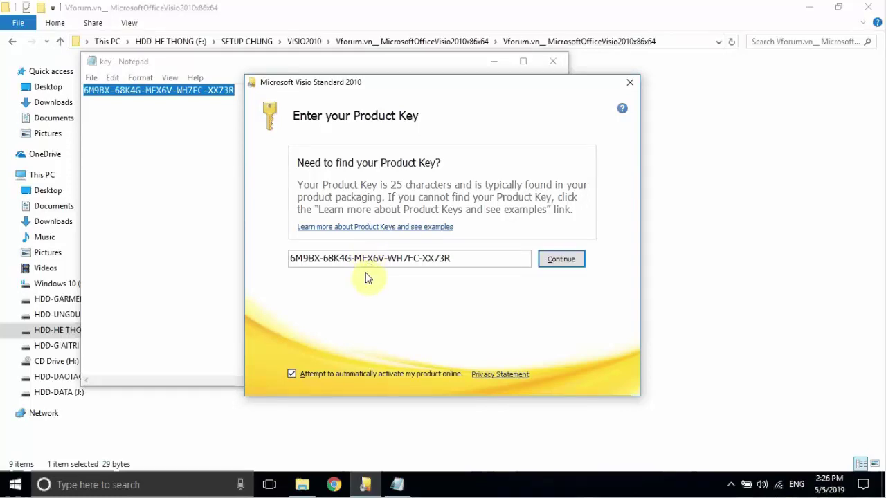
pyautogui.click(562, 267)
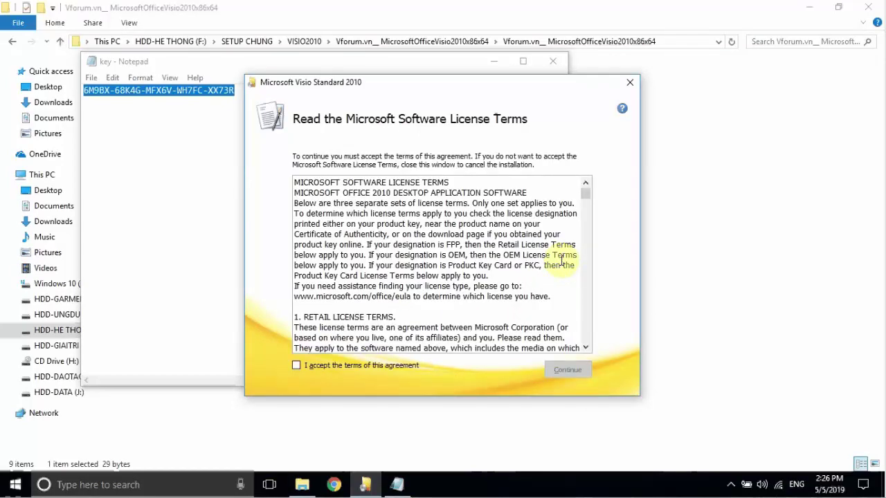
# - Accept the Microsoft Software License Terms and start the default Visio 2010 installation
pyautogui.click(321, 365)
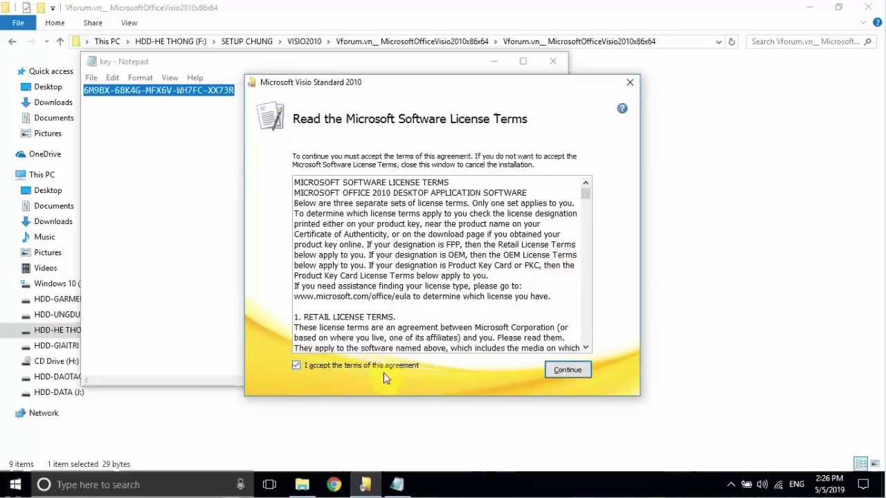
pyautogui.click(559, 368)
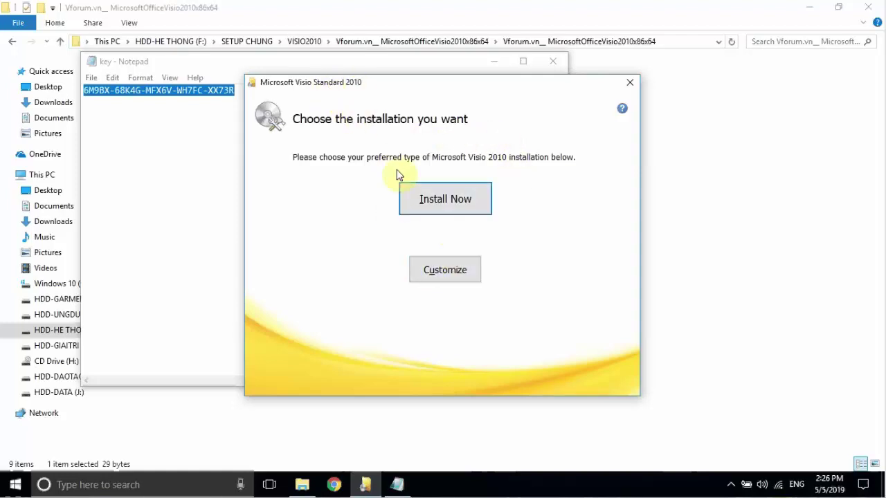
pyautogui.click(445, 200)
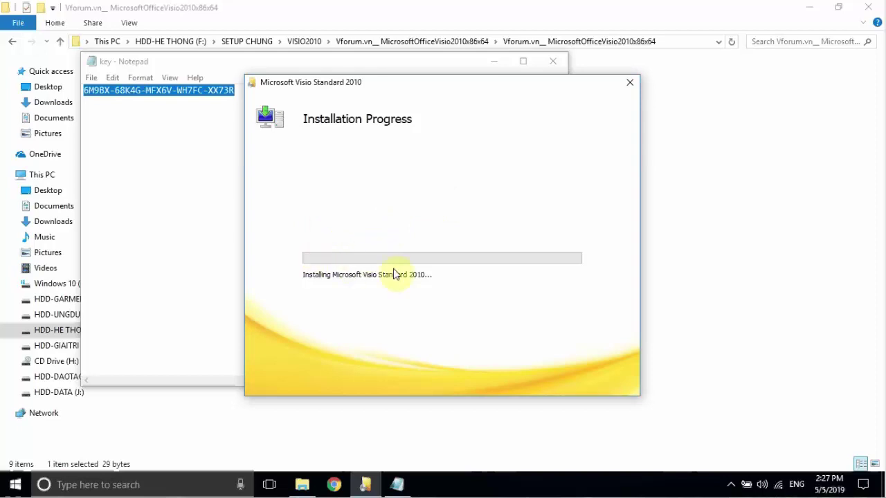
# - Close the key text file and, once the installation finishes, close the Visio 2010 installer
pyautogui.click(170, 169)
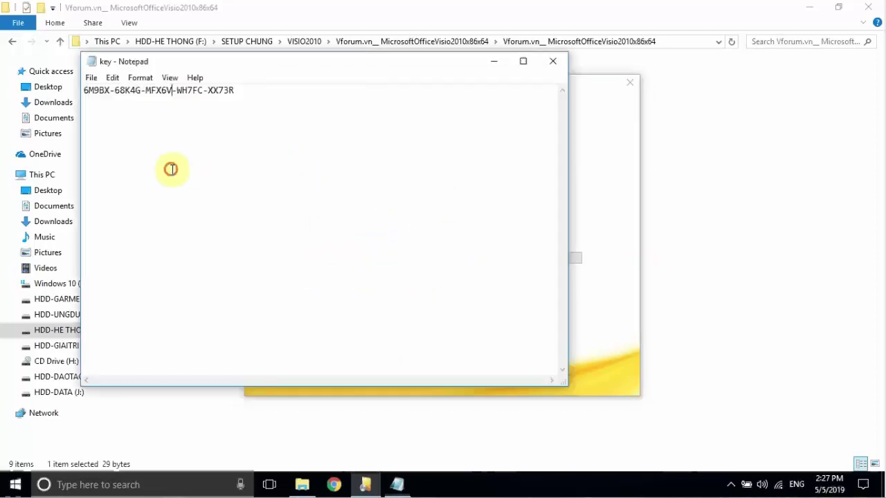
pyautogui.click(557, 62)
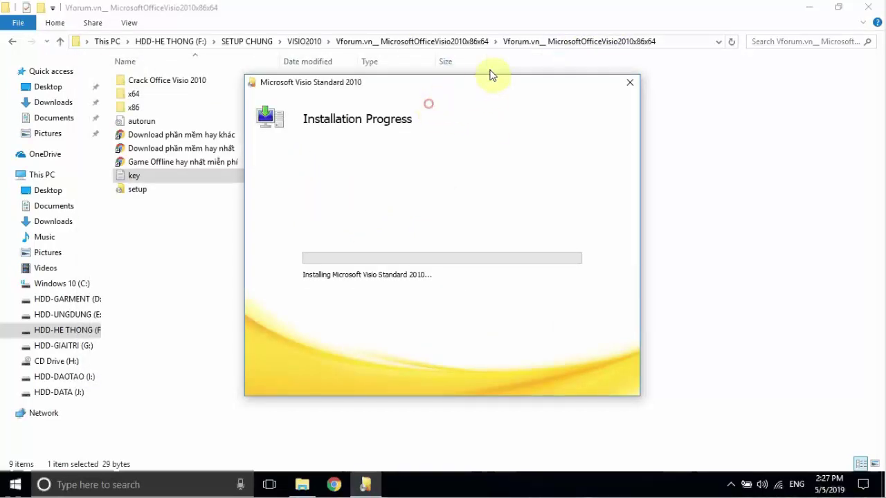
pyautogui.moveTo(491, 77); pyautogui.dragTo(543, 51)
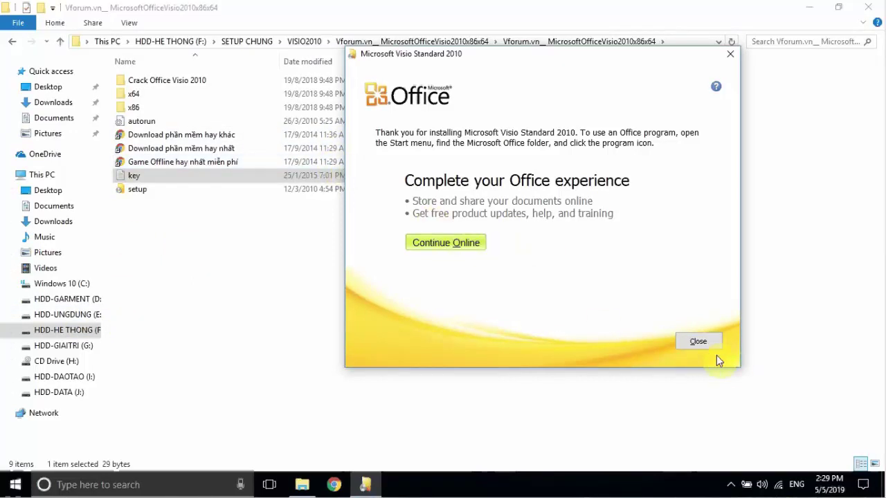
pyautogui.click(701, 343)
# - Read the Huong dan instructions in the Crack Office Visio 2010 folder, then close the file
pyautogui.doubleClick(169, 81)
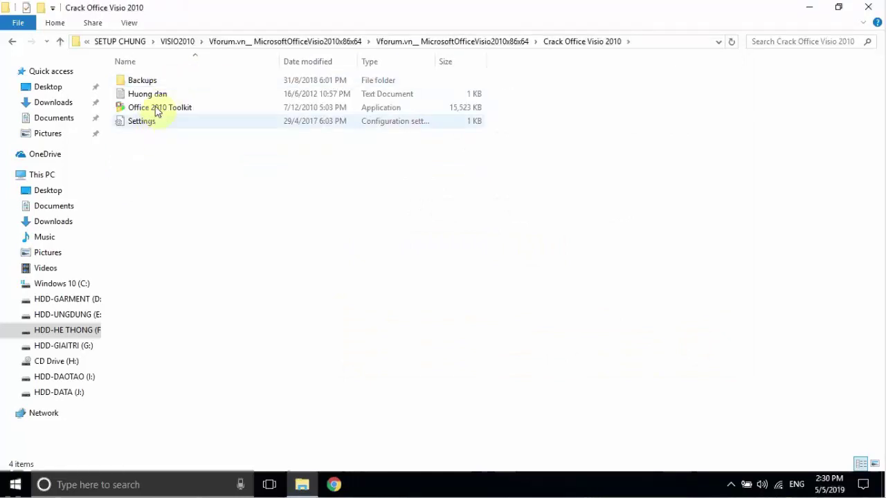
pyautogui.doubleClick(152, 97)
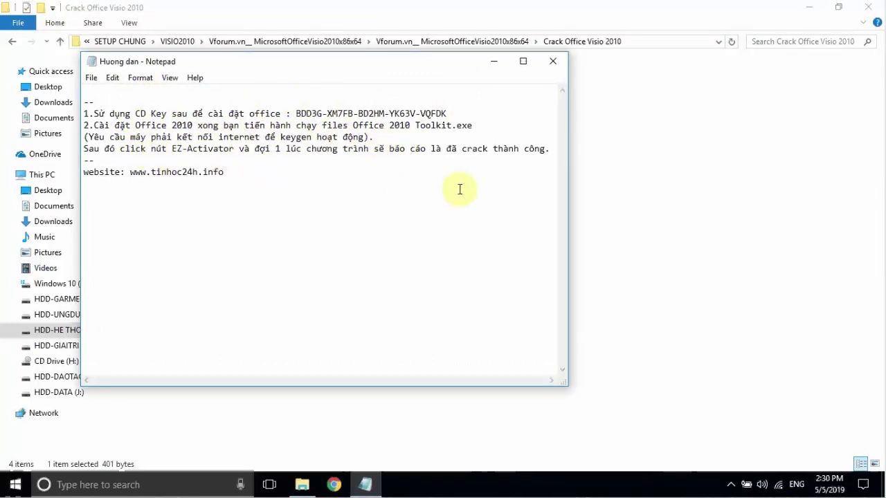
pyautogui.click(552, 62)
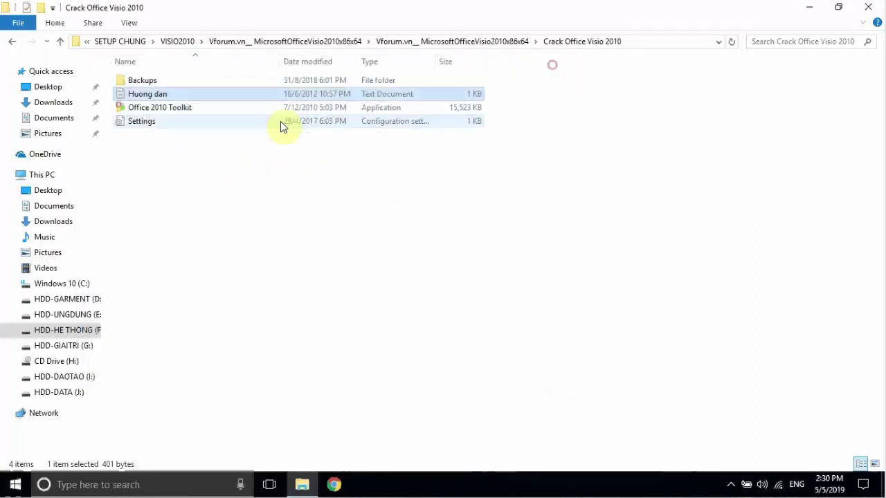
# - Run Office 2010 Toolkit as administrator, keep Microsoft Office 2010 as the uninstaller version, and start EZ-Activator
pyautogui.click(160, 108)
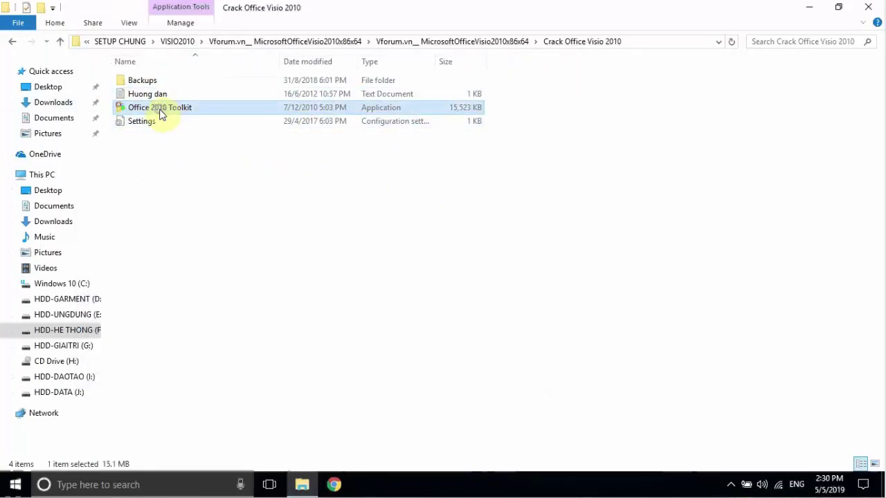
pyautogui.rightClick(160, 108)
pyautogui.click(212, 139)
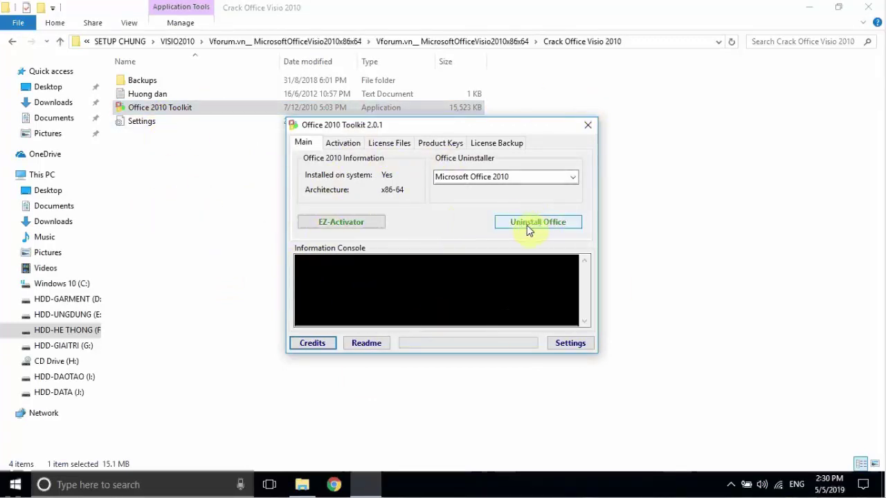
pyautogui.click(572, 177)
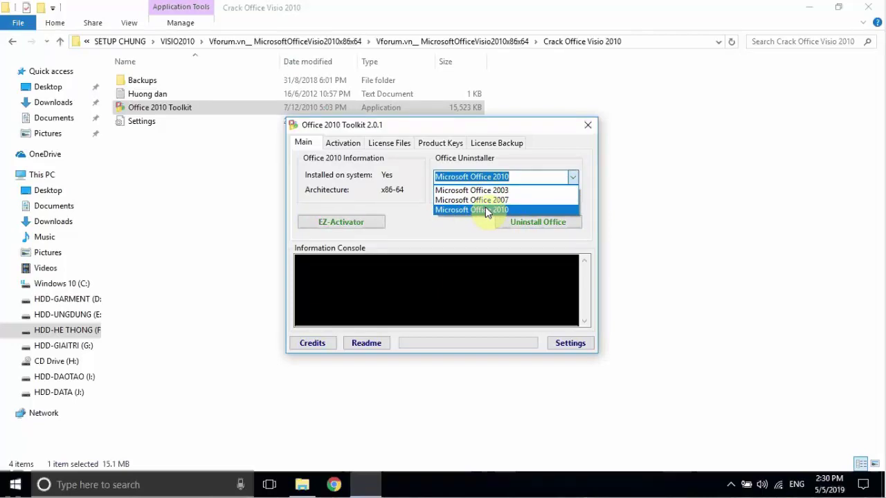
pyautogui.click(485, 209)
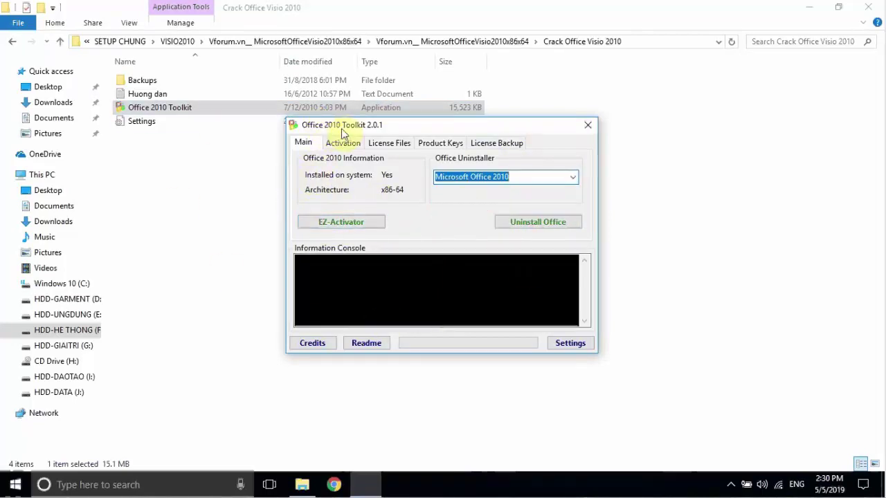
pyautogui.click(334, 223)
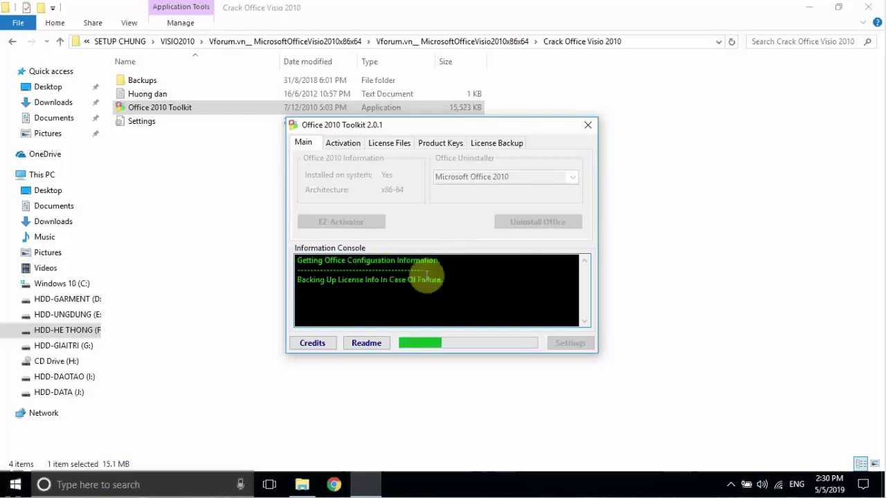
pyautogui.moveTo(427, 275); pyautogui.dragTo(424, 280)
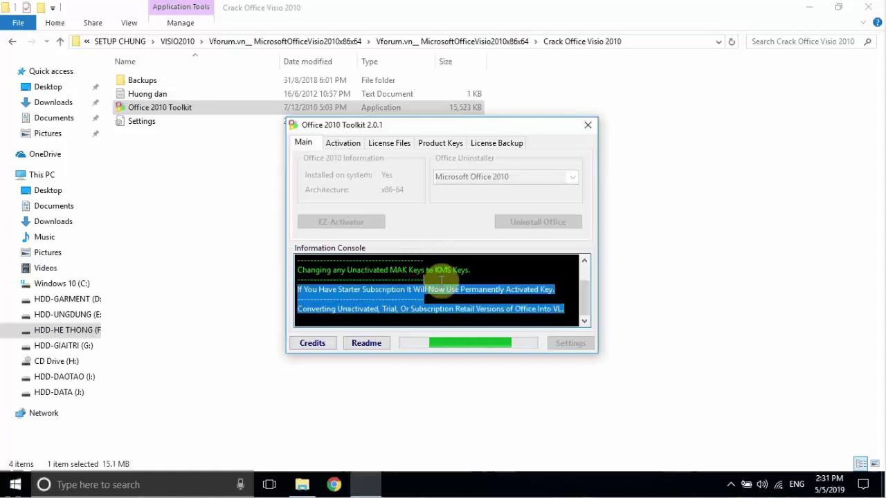
pyautogui.click(508, 270)
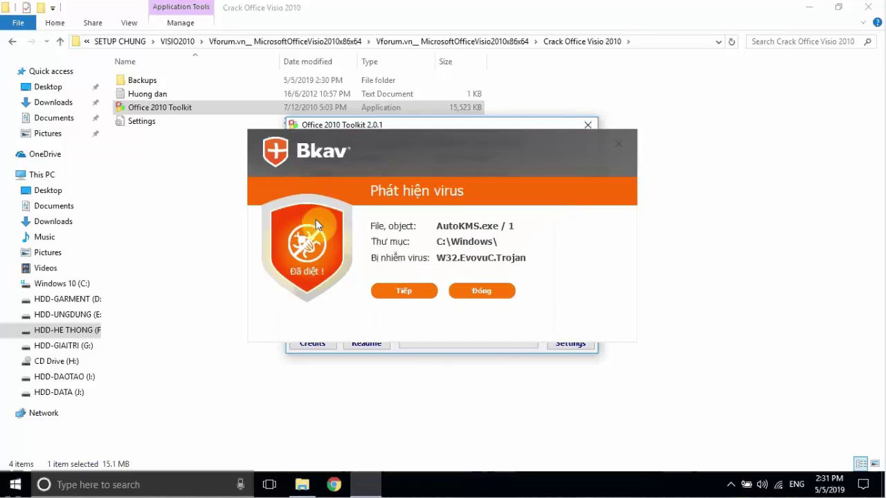
# - Dismiss the Bkav virus alerts, closing Office 2010 Toolkit and minimizing the folder window in between
pyautogui.click(412, 289)
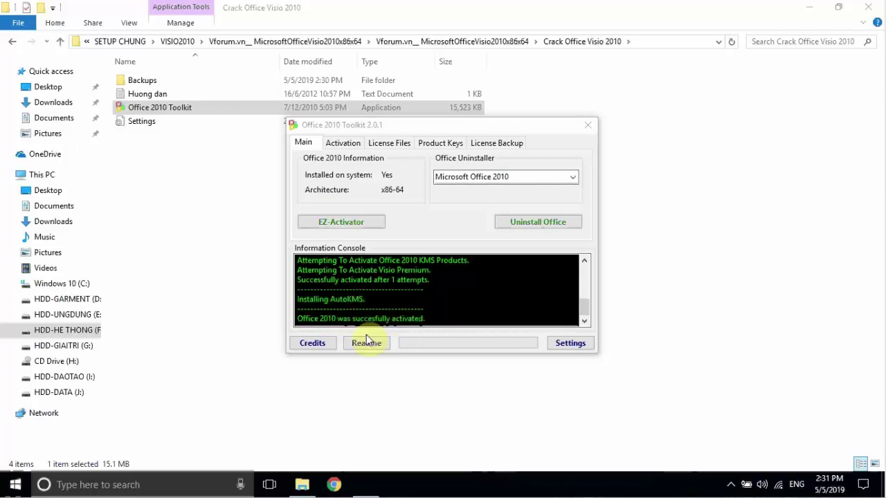
pyautogui.click(587, 125)
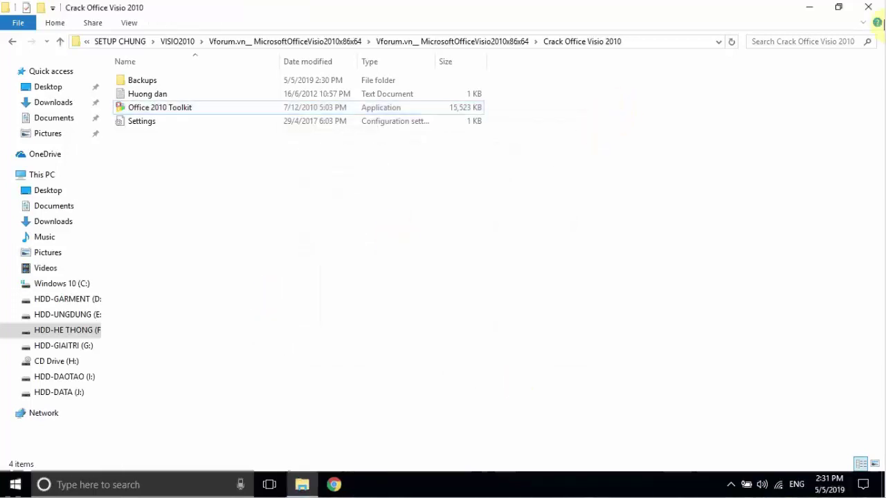
pyautogui.click(807, 8)
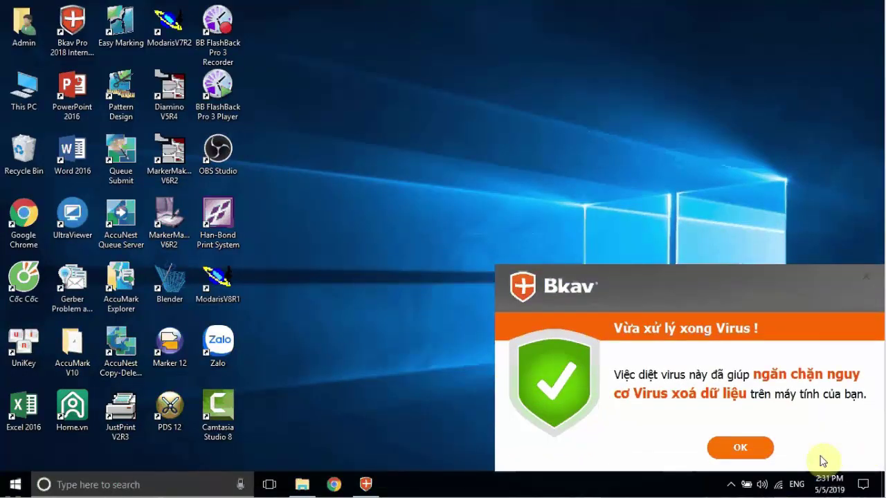
pyautogui.click(761, 453)
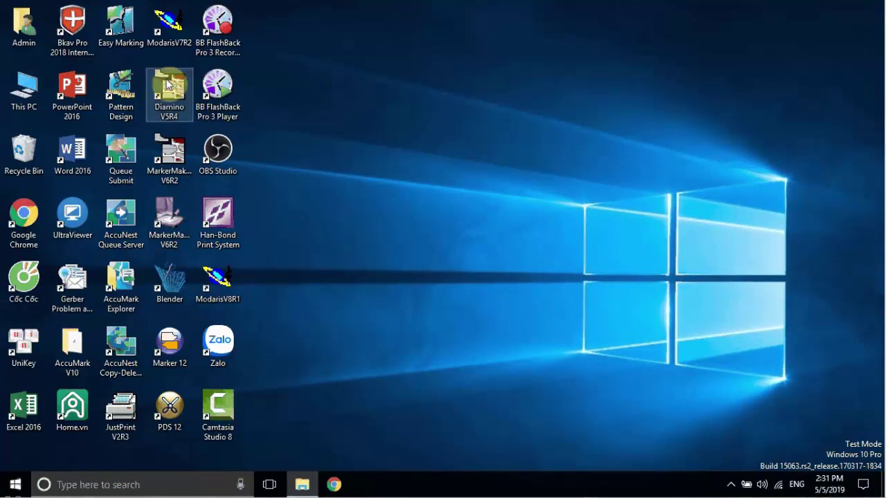
pyautogui.click(14, 488)
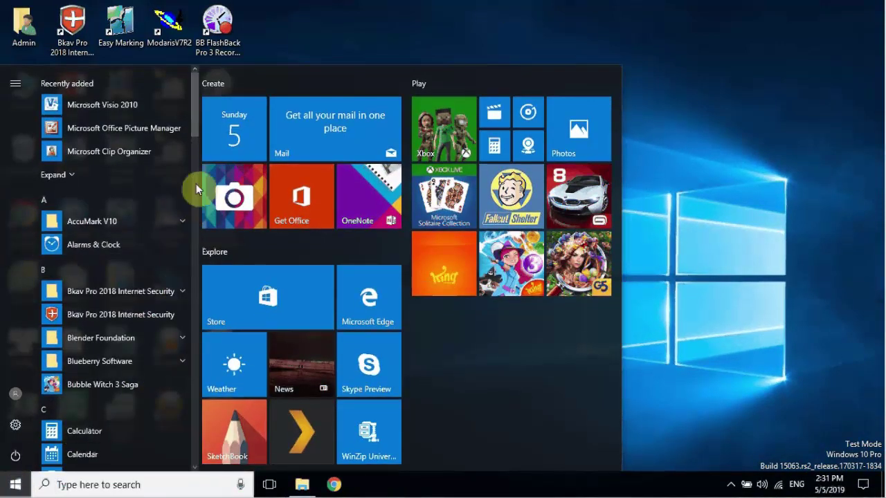
pyautogui.moveTo(195, 112); pyautogui.dragTo(203, 279)
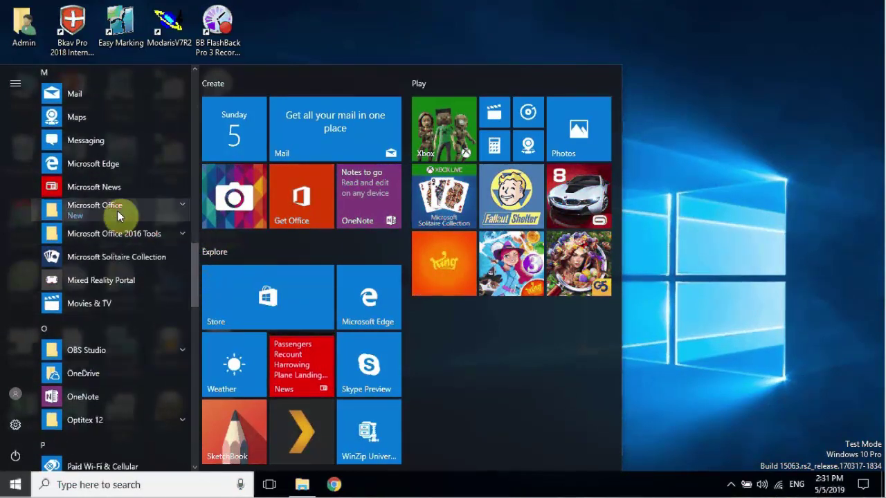
pyautogui.click(183, 206)
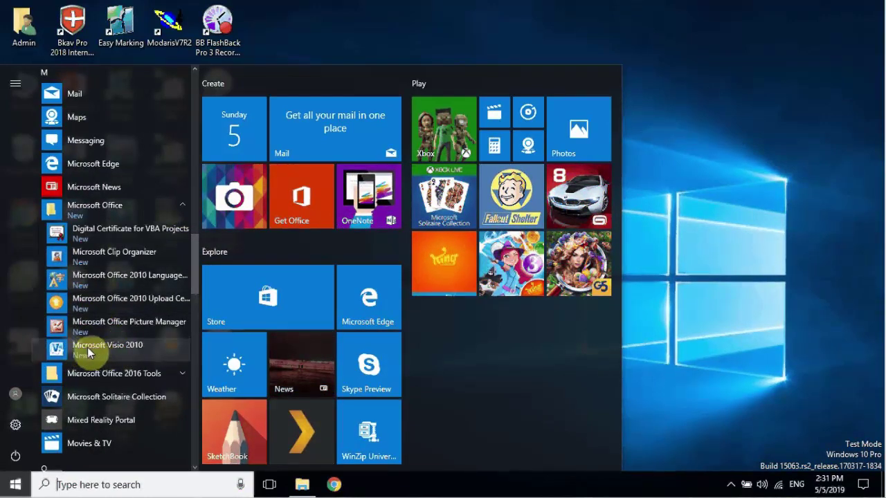
pyautogui.click(480, 14)
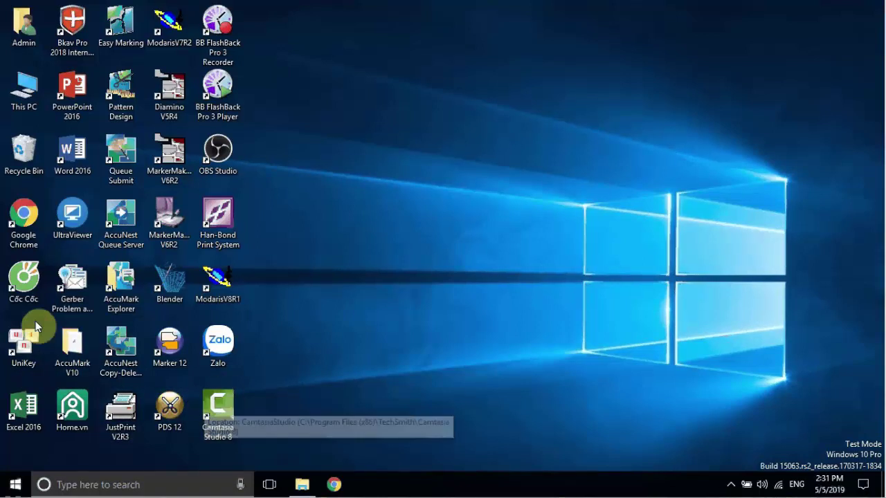
pyautogui.click(25, 411)
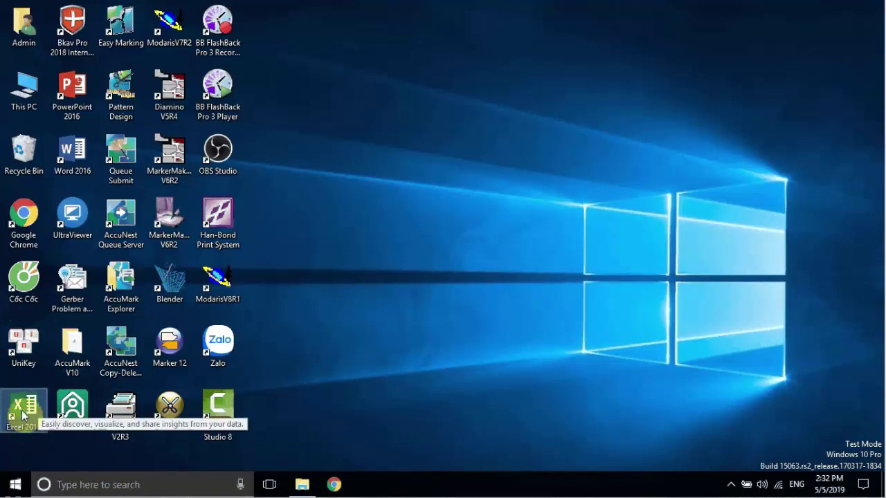
pyautogui.click(76, 165)
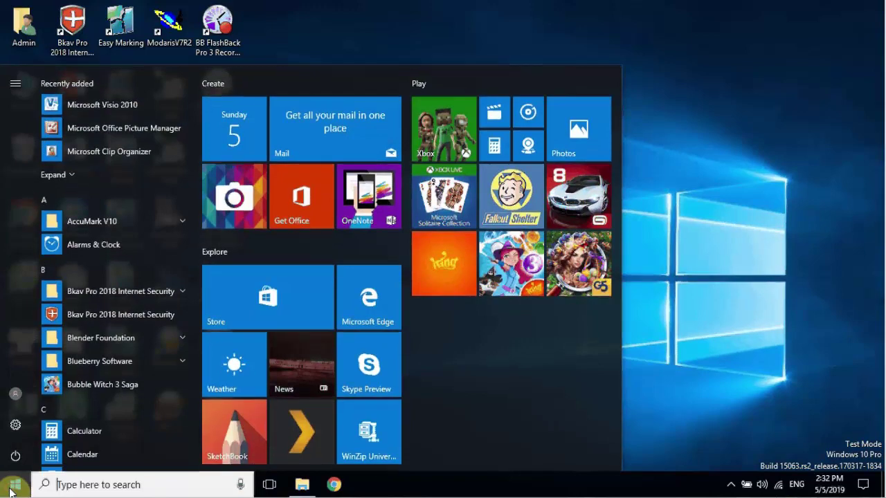
# - Open the file location of Microsoft Visio 2010 from the Microsoft Office group of installed programs
pyautogui.moveTo(191, 100); pyautogui.dragTo(184, 260)
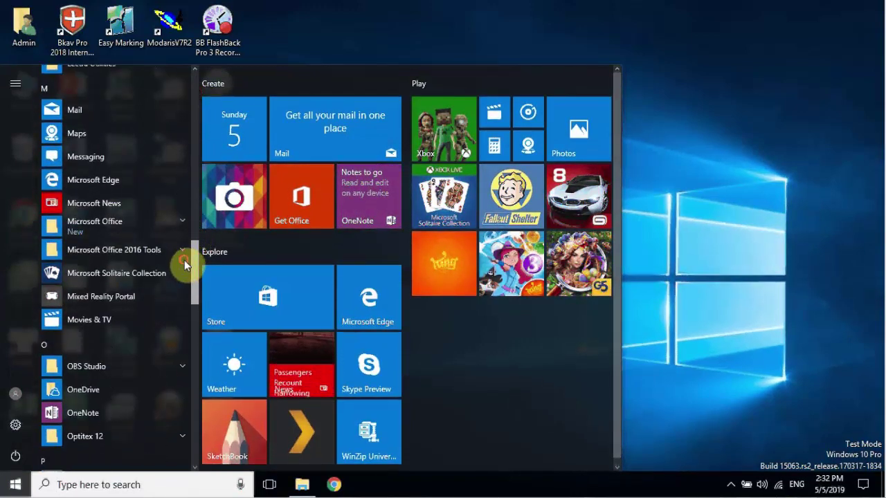
pyautogui.click(162, 223)
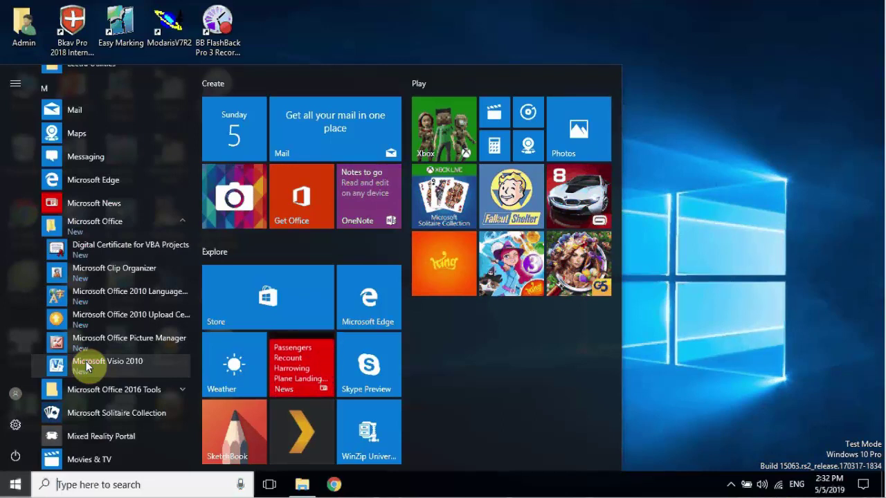
pyautogui.rightClick(85, 361)
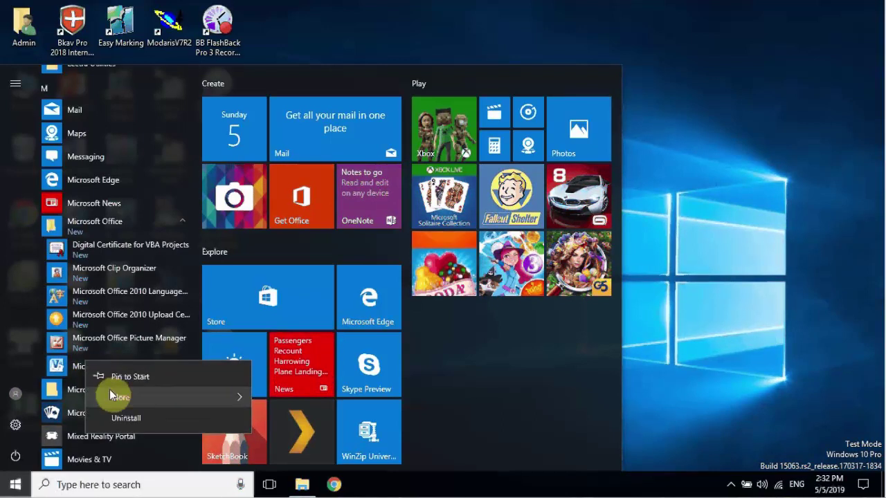
pyautogui.moveTo(145, 389)
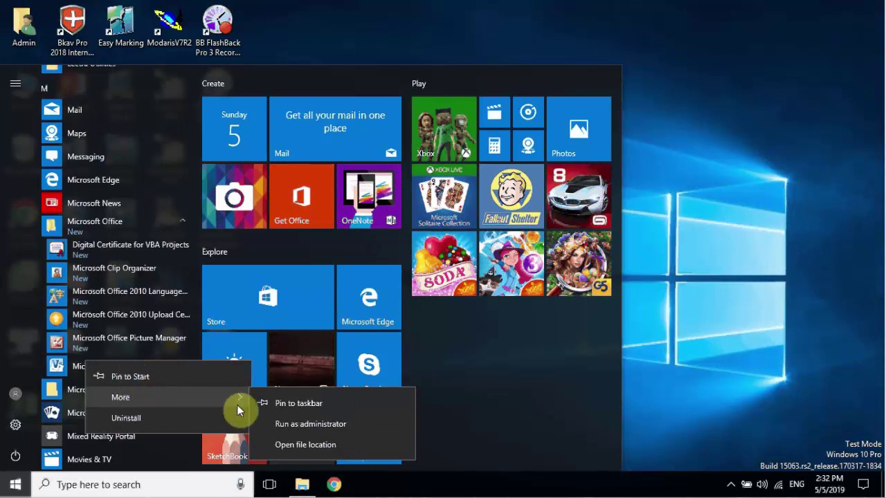
pyautogui.click(306, 447)
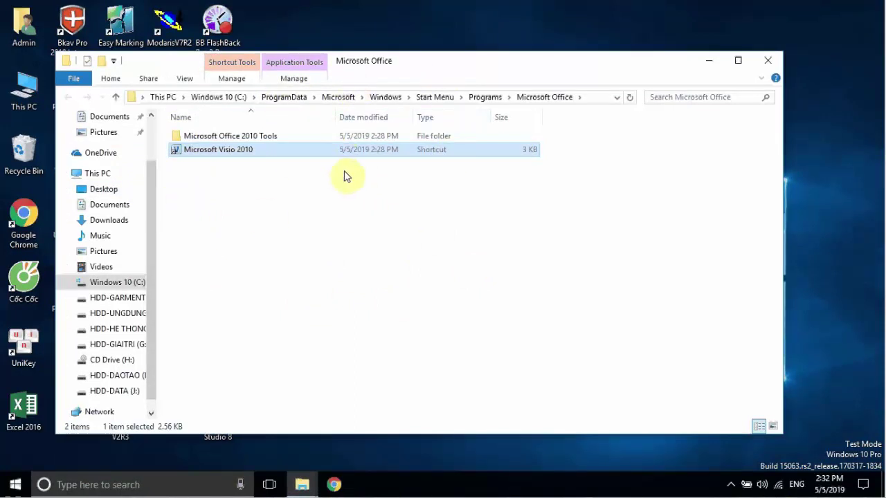
# - Create a desktop shortcut for Microsoft Visio 2010 and close the Microsoft Office folder window
pyautogui.rightClick(228, 151)
pyautogui.moveTo(340, 311)
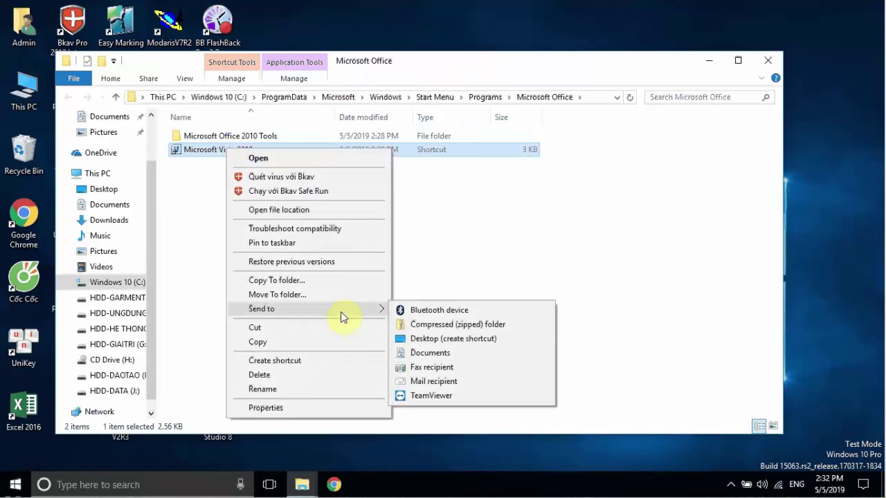
pyautogui.click(443, 339)
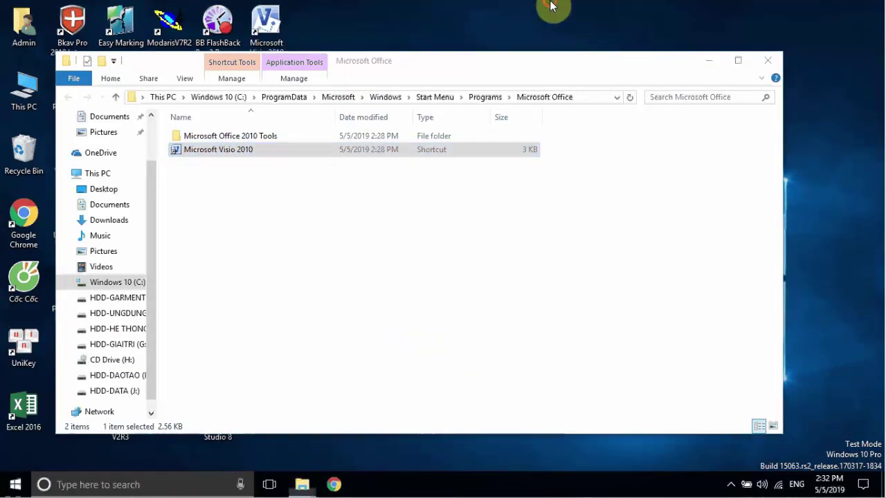
pyautogui.click(772, 63)
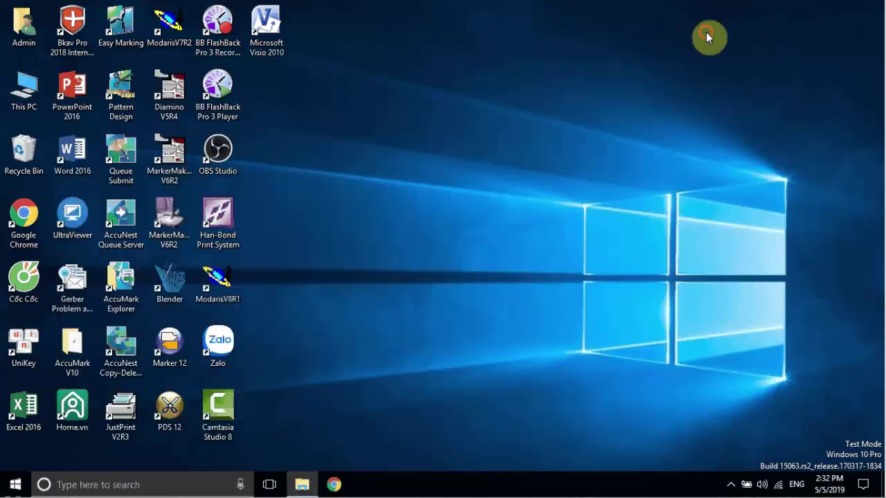
# - Launch Microsoft Visio 2010 from its desktop shortcut and confirm Don't make changes in the Office 2010 welcome dialog
pyautogui.doubleClick(266, 28)
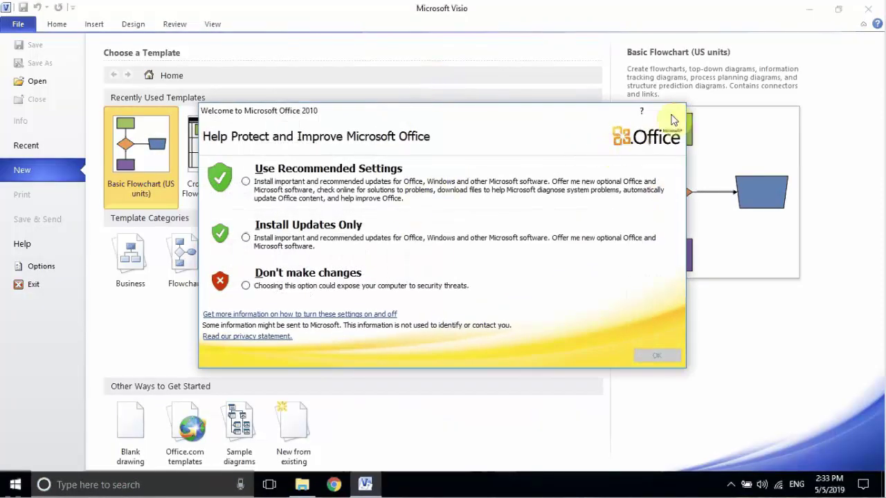
pyautogui.click(247, 285)
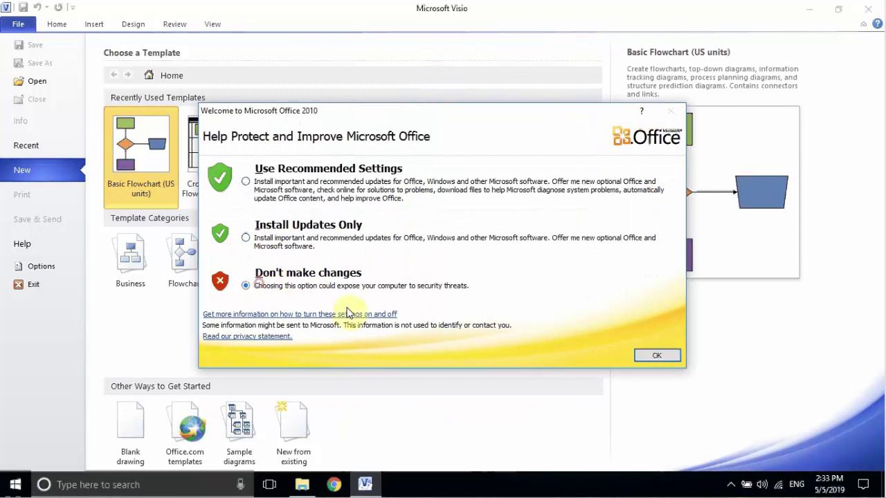
pyautogui.click(657, 355)
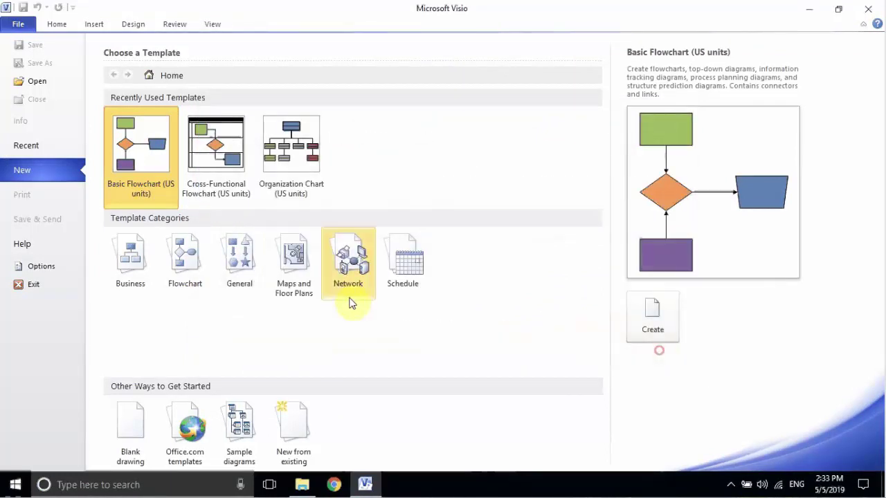
# - Create a Basic Flowchart (US units) drawing and sketch three straight lines, the last two about 4.4 in and 5.2 in long and crossing
pyautogui.doubleClick(157, 164)
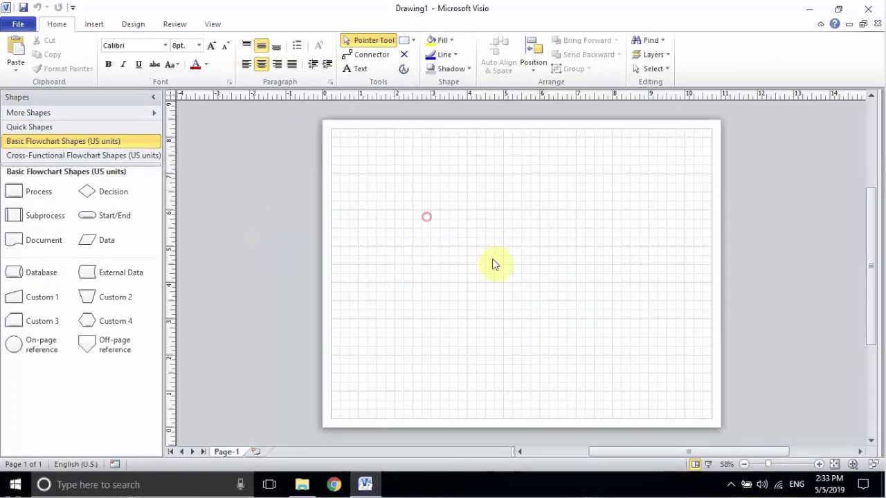
pyautogui.click(415, 43)
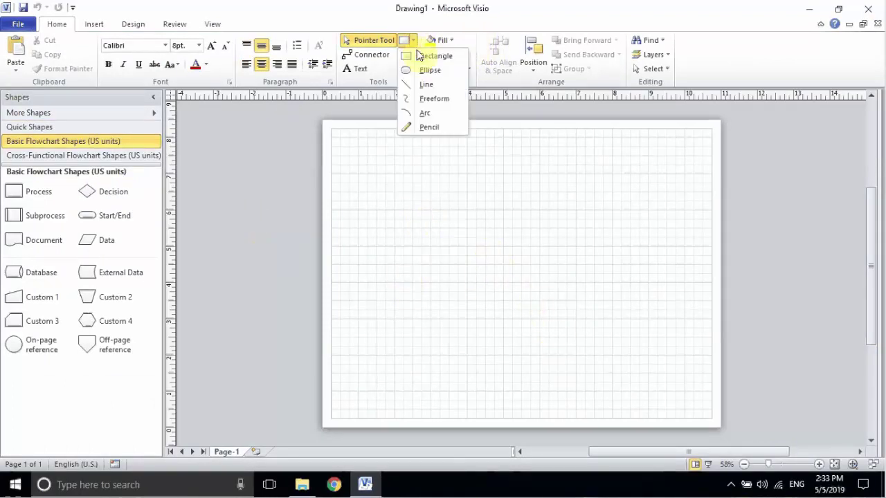
pyautogui.click(423, 83)
pyautogui.moveTo(417, 156); pyautogui.dragTo(576, 192)
pyautogui.moveTo(531, 220); pyautogui.dragTo(413, 305)
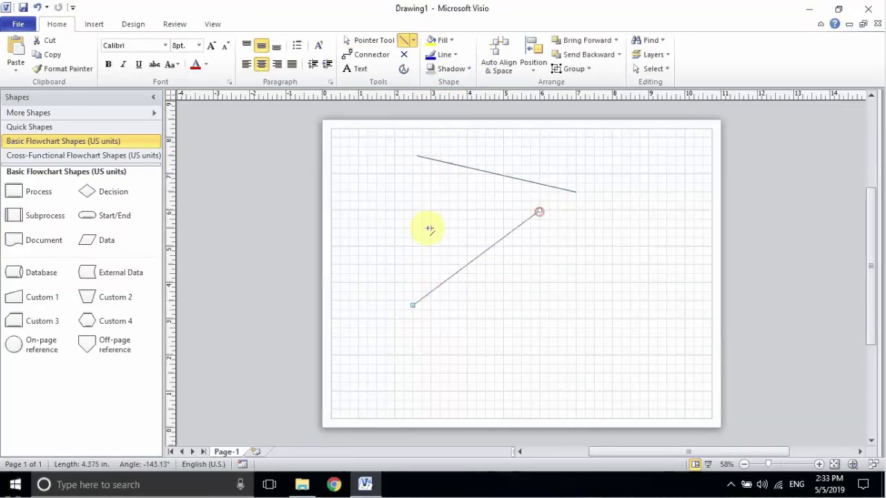
pyautogui.moveTo(429, 218); pyautogui.dragTo(560, 360)
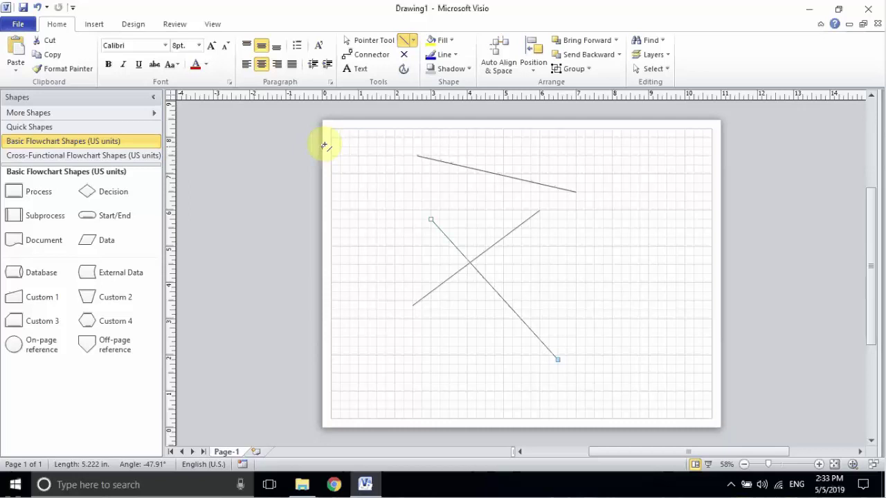
# - Close Visio without saving the test drawing and refresh the desktop
pyautogui.click(868, 9)
pyautogui.click(449, 253)
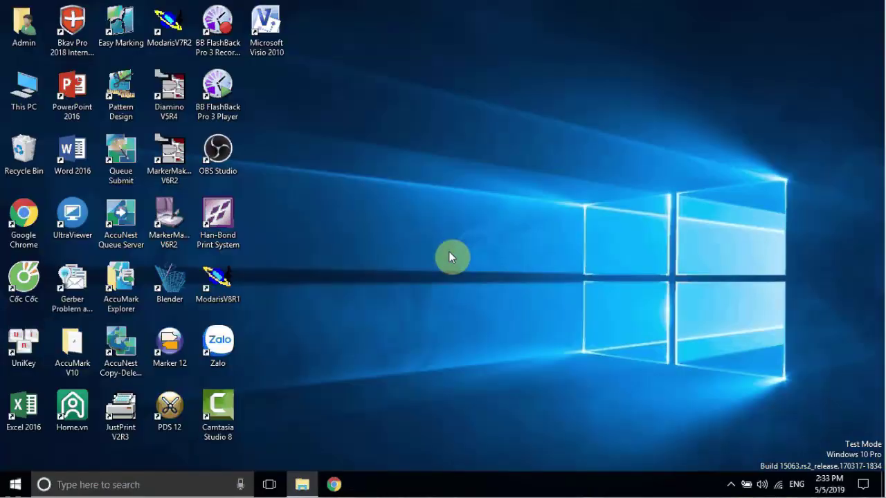
pyautogui.rightClick(401, 69)
pyautogui.click(448, 110)
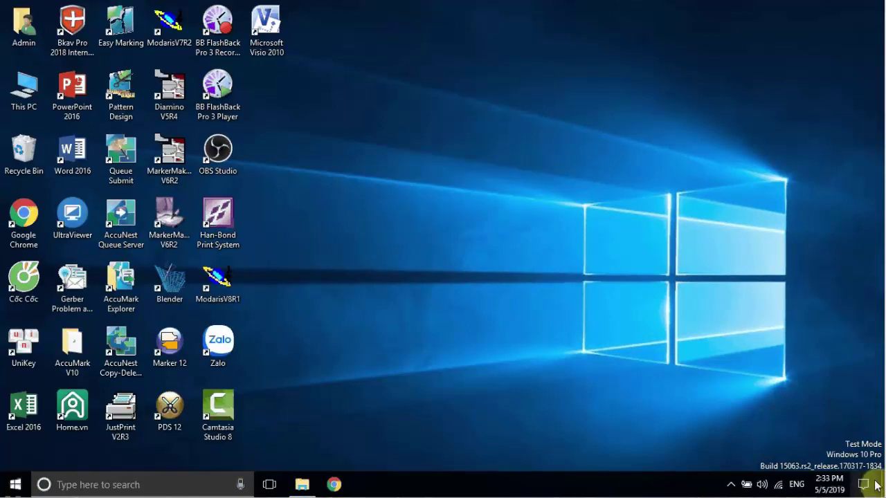
pyautogui.click(731, 485)
pyautogui.click(769, 433)
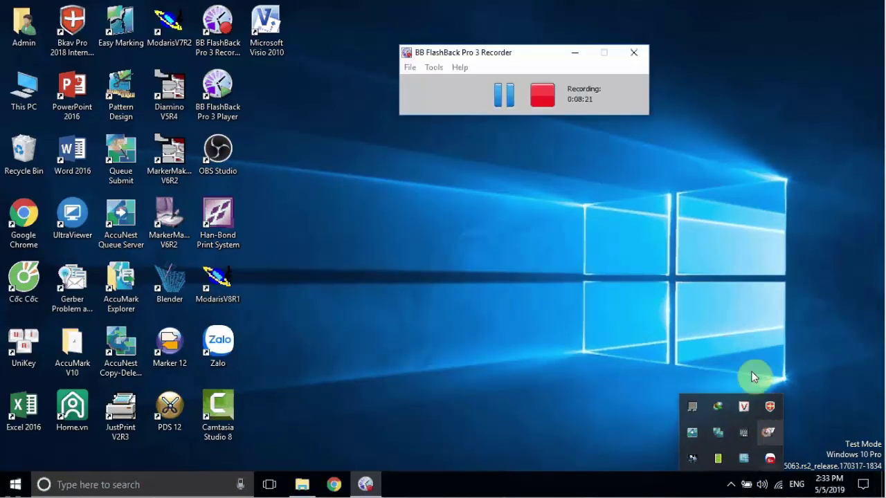